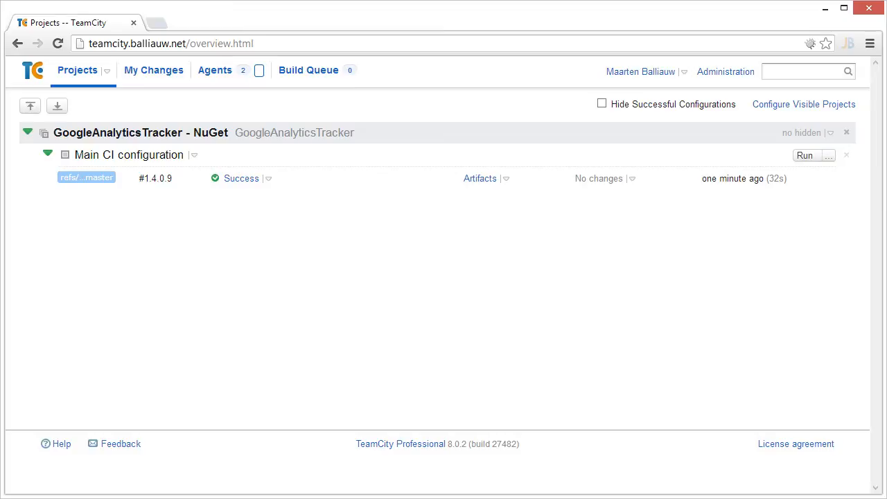
In the GoogleAnalyticsTracker - NuGet project settings, add a shared resource named ConcurrentBuildLock of type Resource with quota, quota 1
{"action": "left_click", "coordinate": [184, 133]}
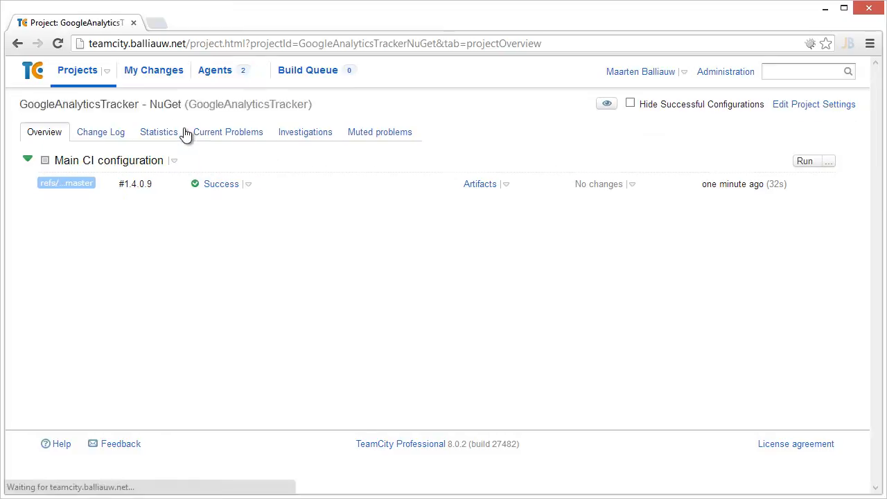
{"action": "left_click", "coordinate": [827, 108]}
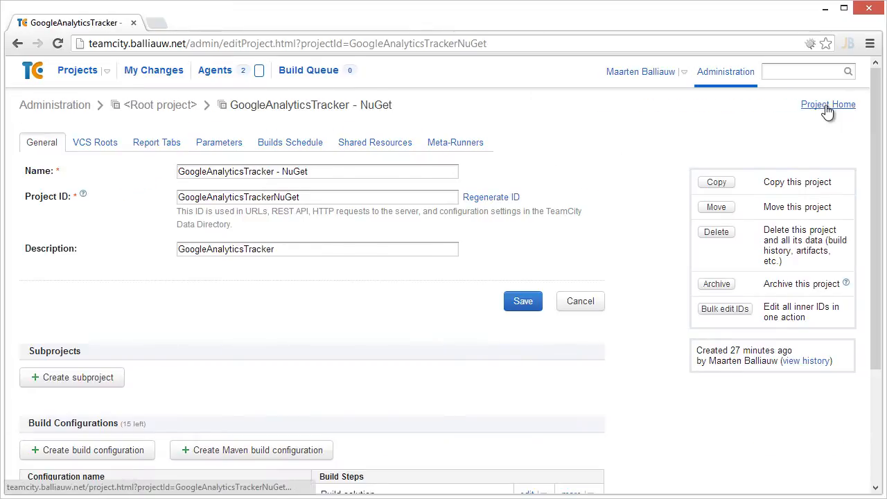
{"action": "left_click", "coordinate": [388, 146]}
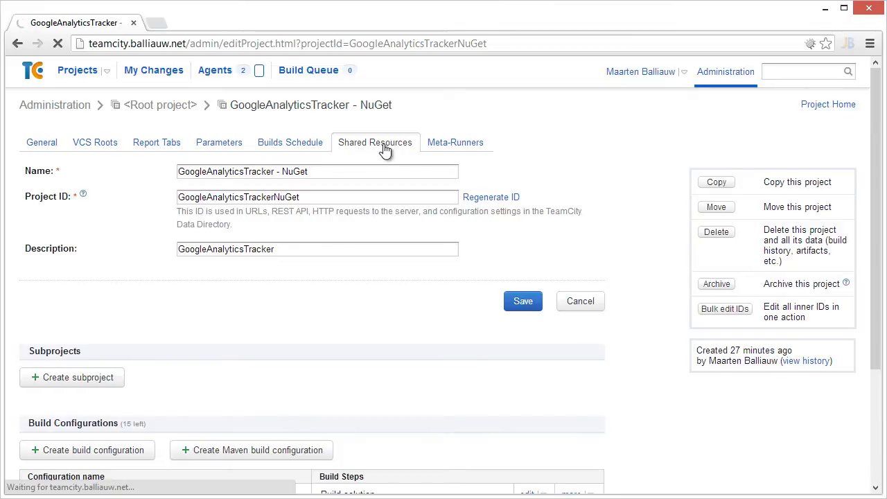
{"action": "left_click", "coordinate": [93, 197]}
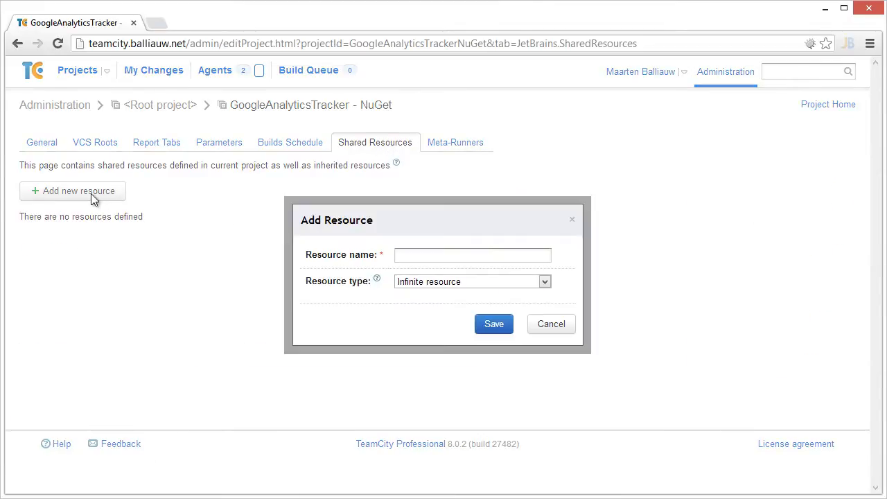
{"action": "left_click", "coordinate": [431, 256]}
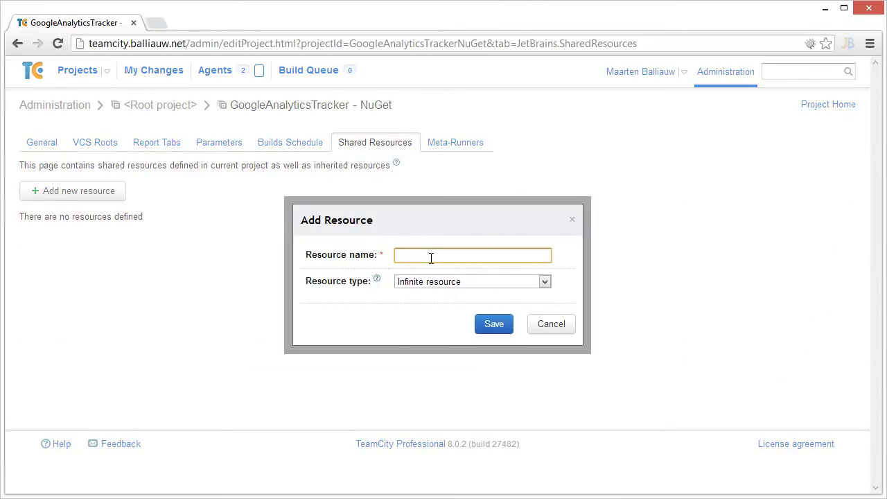
{"action": "type", "text": "ConcurrentBuildLock"}
{"action": "left_click", "coordinate": [446, 288]}
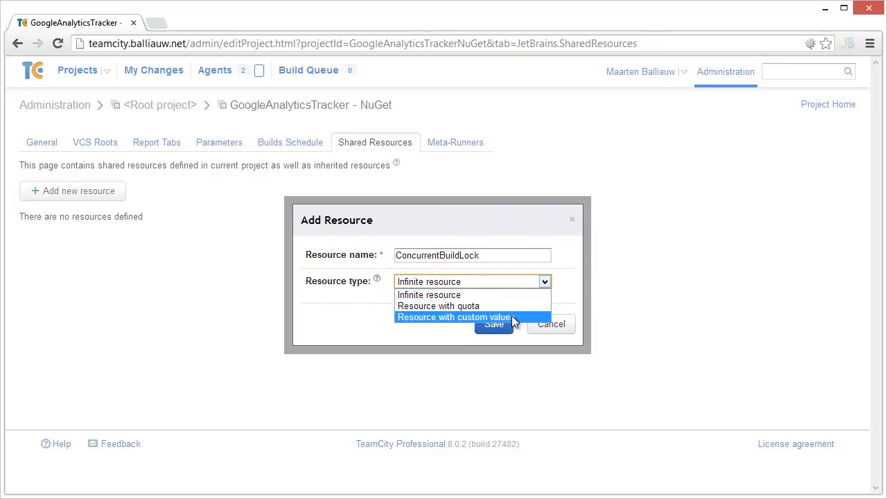
{"action": "left_click", "coordinate": [496, 307]}
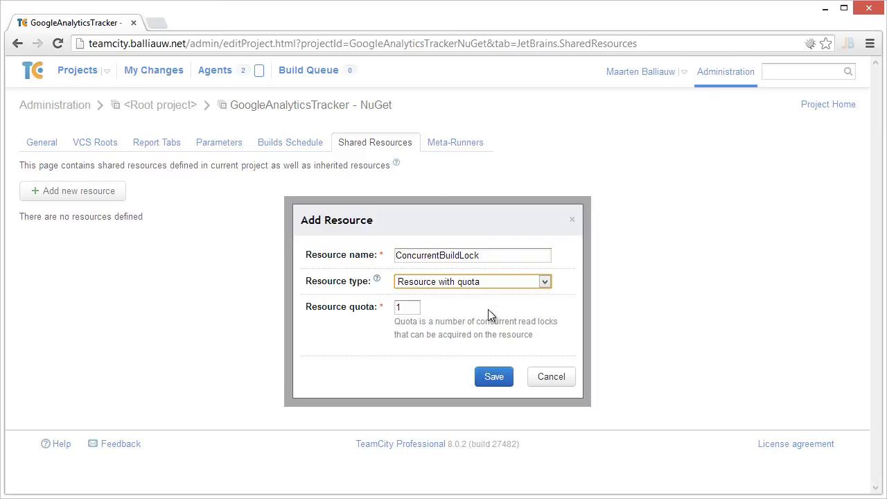
{"action": "left_click", "coordinate": [420, 307]}
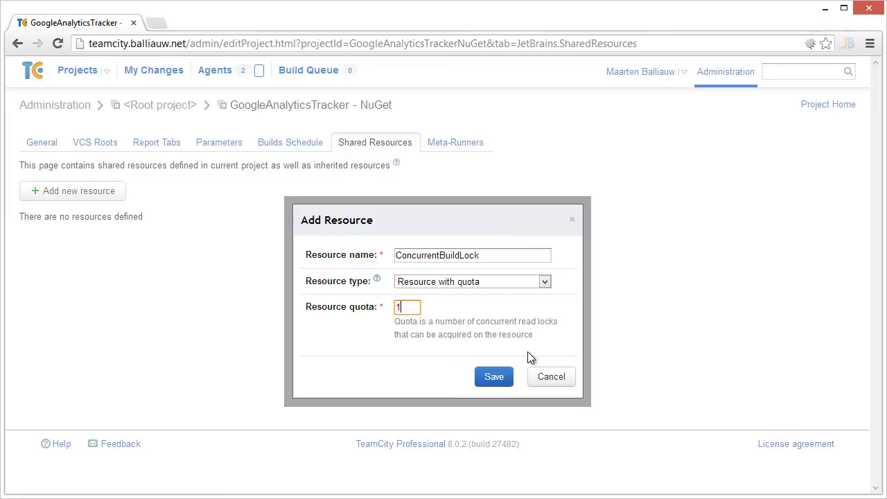
{"action": "left_click", "coordinate": [491, 381]}
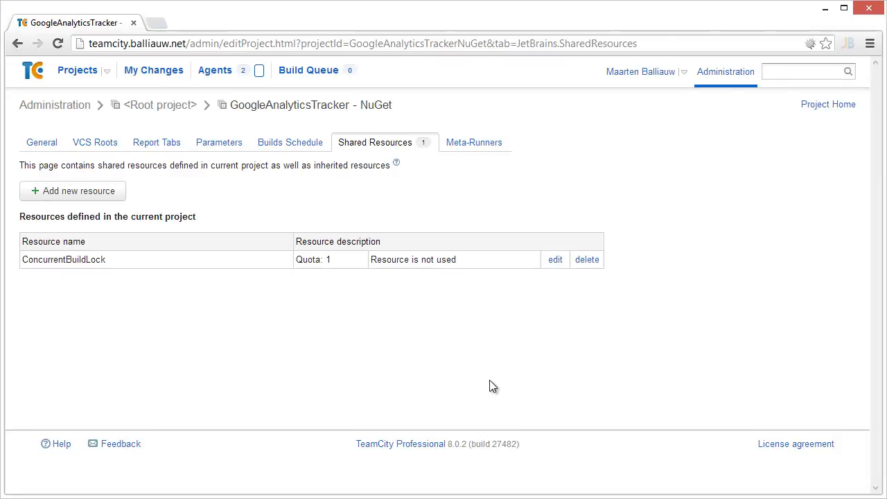
Add a Shared Resources build feature to the Main CI configuration build settings
{"action": "left_click", "coordinate": [831, 110]}
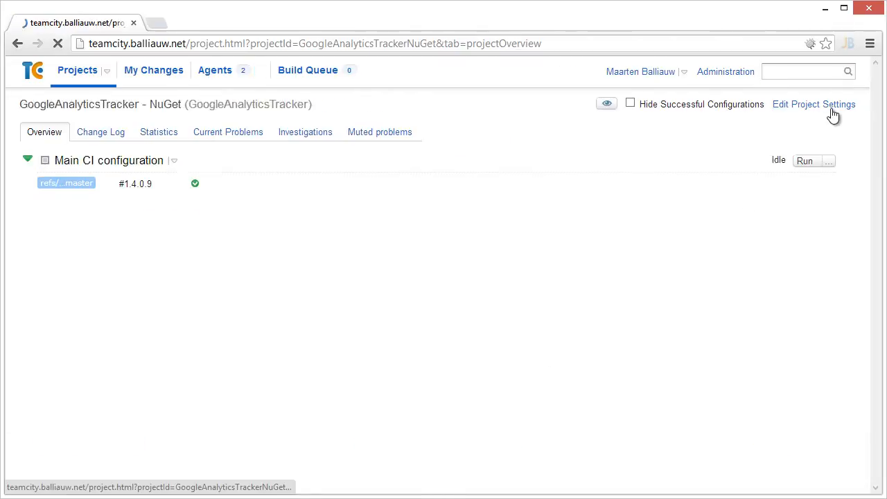
{"action": "left_click", "coordinate": [146, 160]}
{"action": "left_click", "coordinate": [763, 105]}
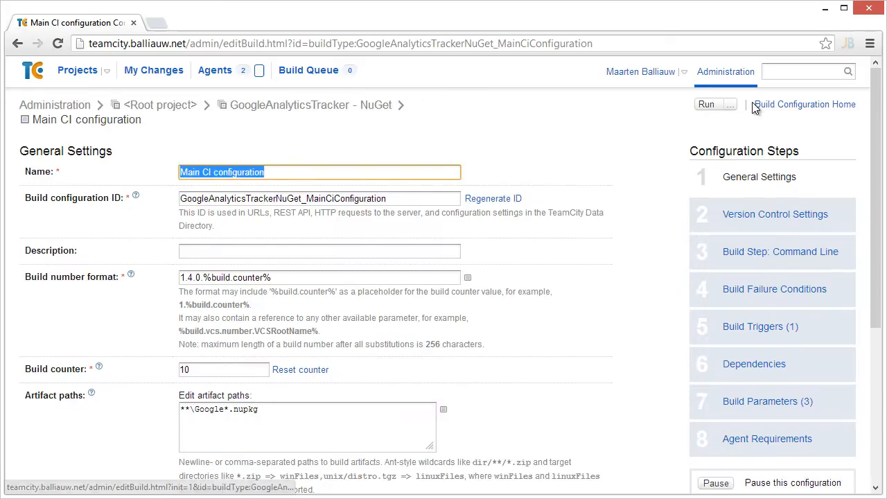
{"action": "left_click", "coordinate": [760, 251]}
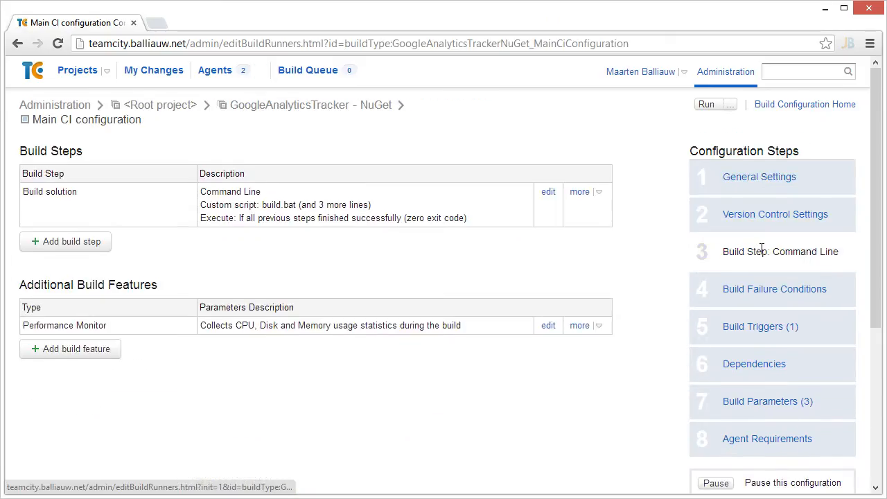
{"action": "left_click", "coordinate": [100, 354]}
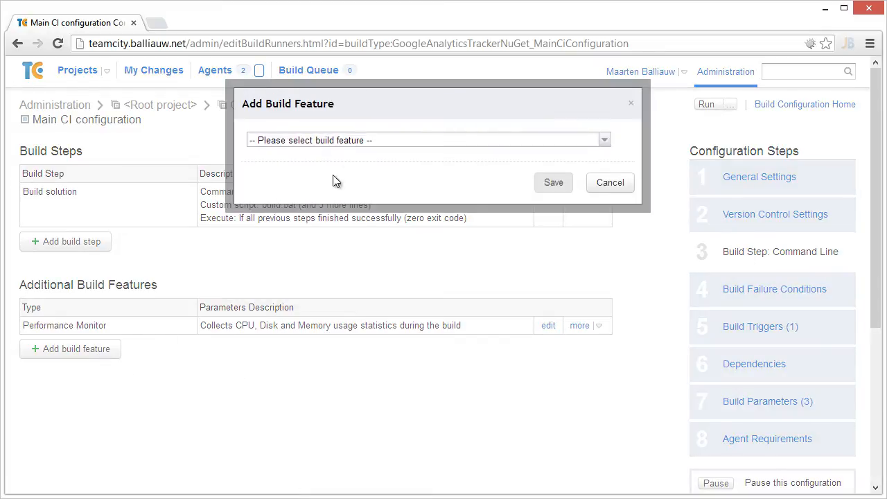
{"action": "left_click", "coordinate": [348, 139]}
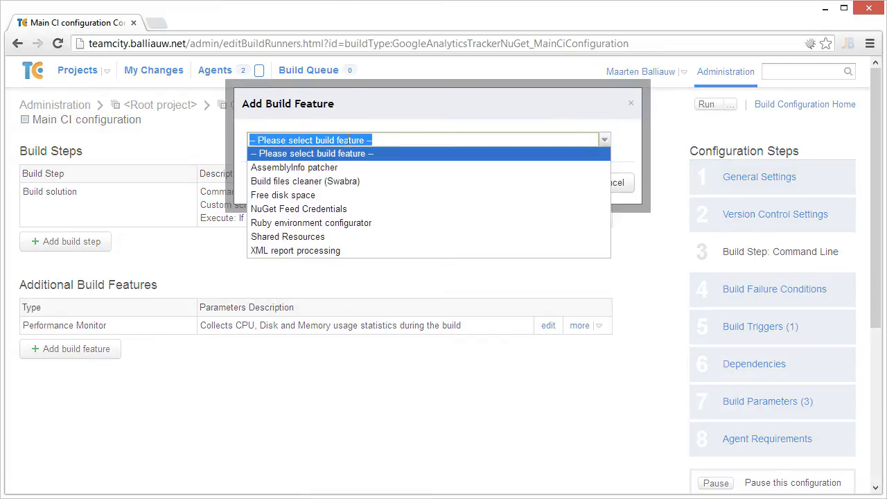
{"action": "left_click", "coordinate": [328, 236]}
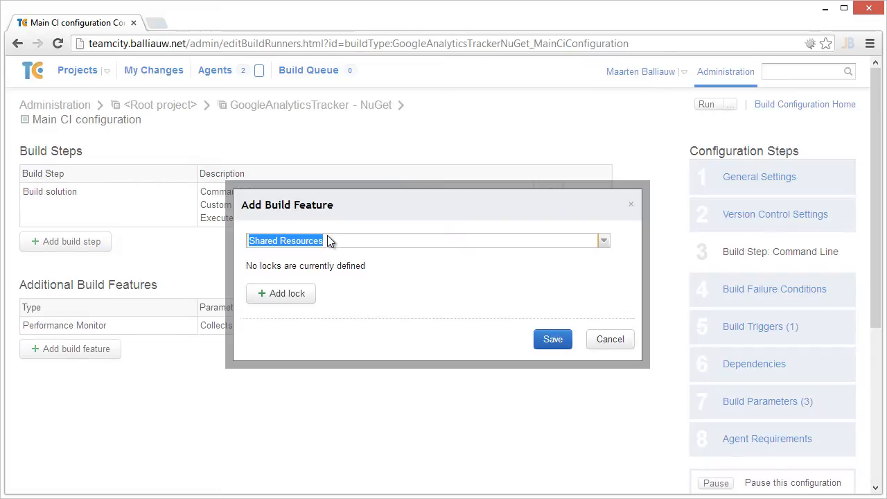
Add a Read Lock on ConcurrentBuildLock to the feature and save the build feature
{"action": "left_click", "coordinate": [294, 296]}
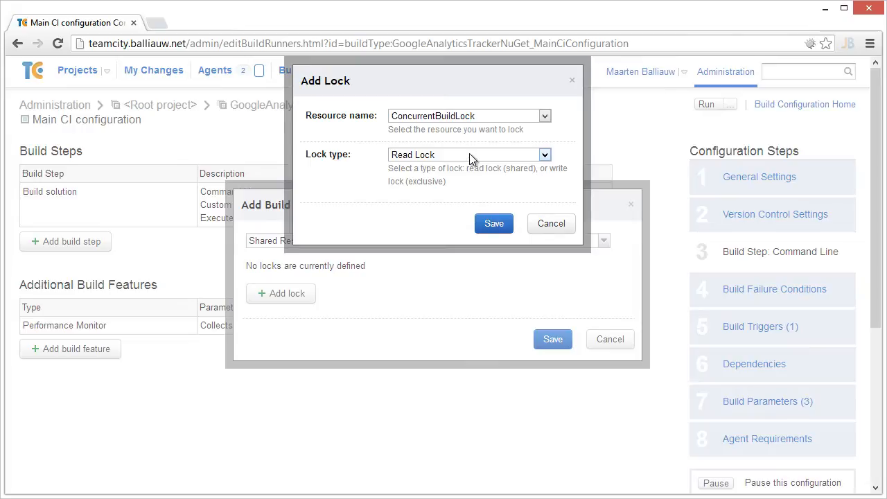
{"action": "left_click", "coordinate": [499, 118]}
{"action": "left_click", "coordinate": [495, 156]}
{"action": "left_click", "coordinate": [495, 156]}
{"action": "left_click", "coordinate": [494, 223]}
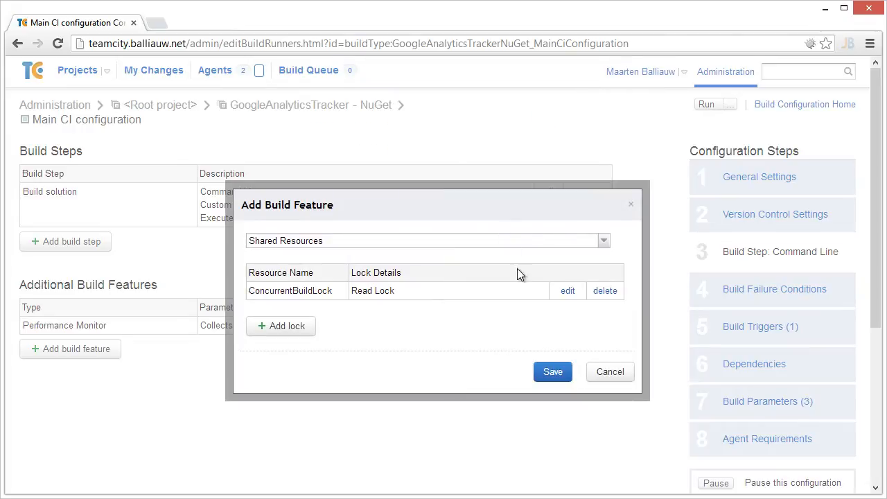
{"action": "left_click", "coordinate": [561, 372]}
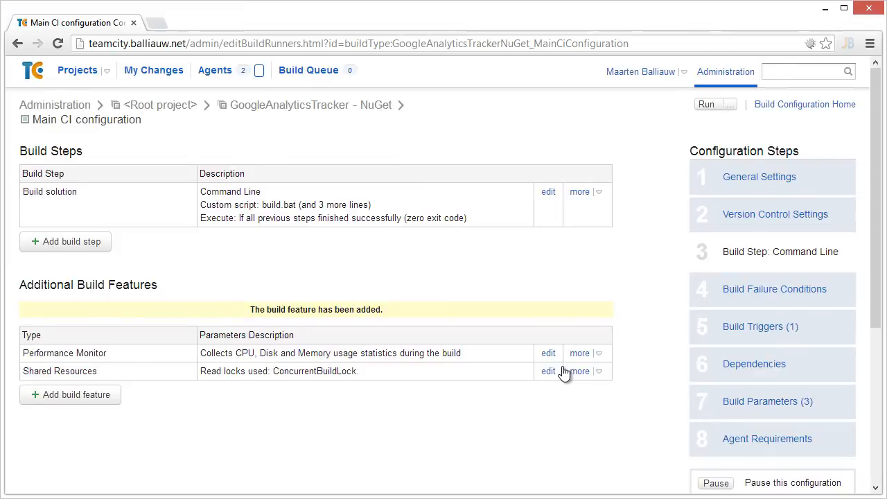
Trigger the Main CI configuration build three times from the projects overview
{"action": "left_click", "coordinate": [88, 77]}
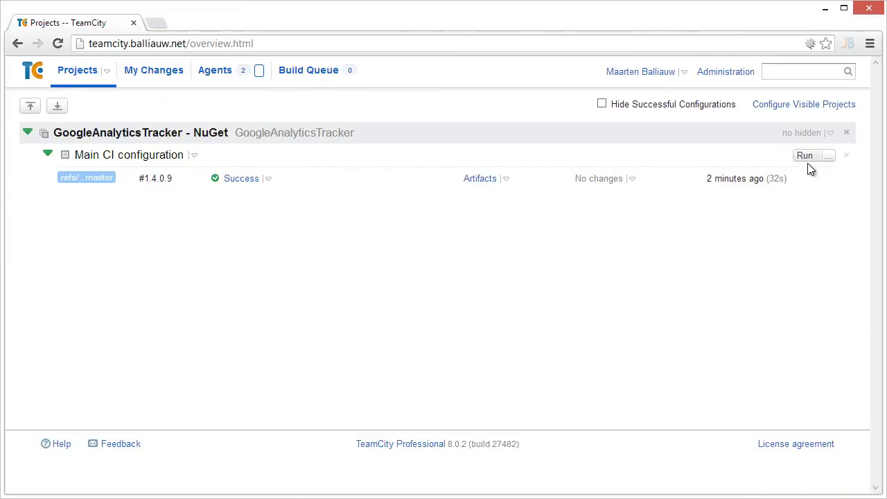
{"action": "left_click", "coordinate": [808, 159]}
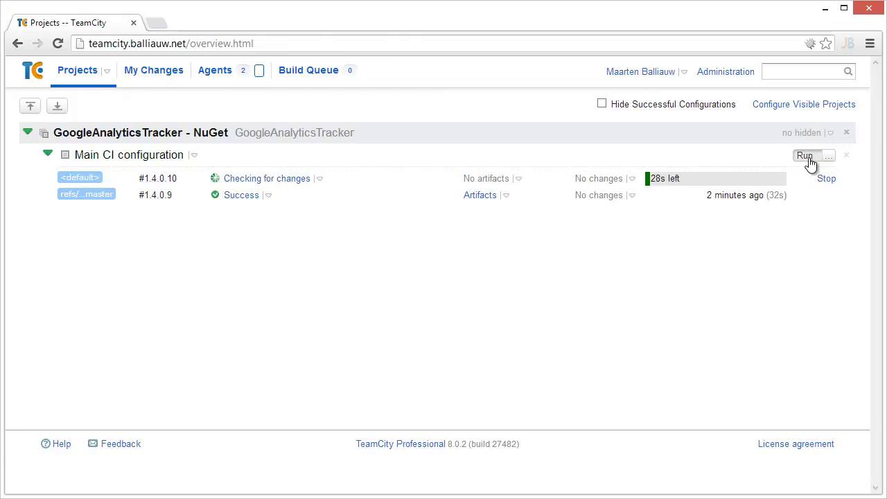
{"action": "left_click", "coordinate": [808, 158]}
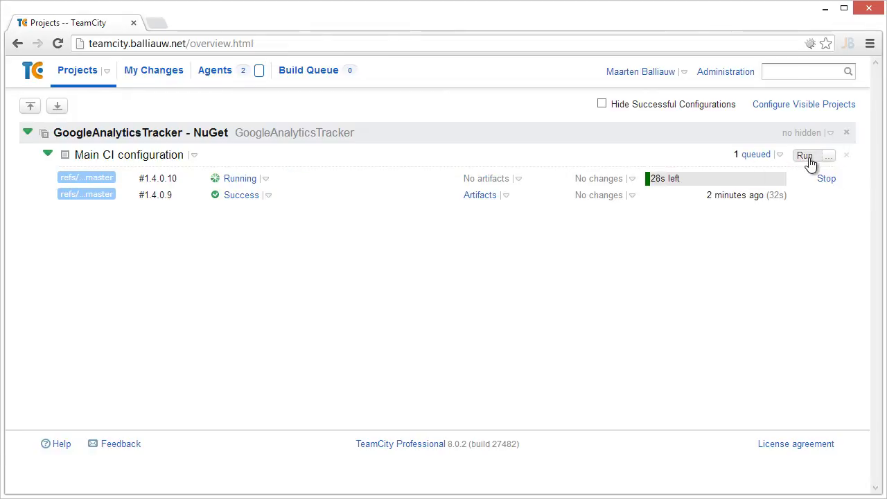
{"action": "left_click", "coordinate": [808, 159]}
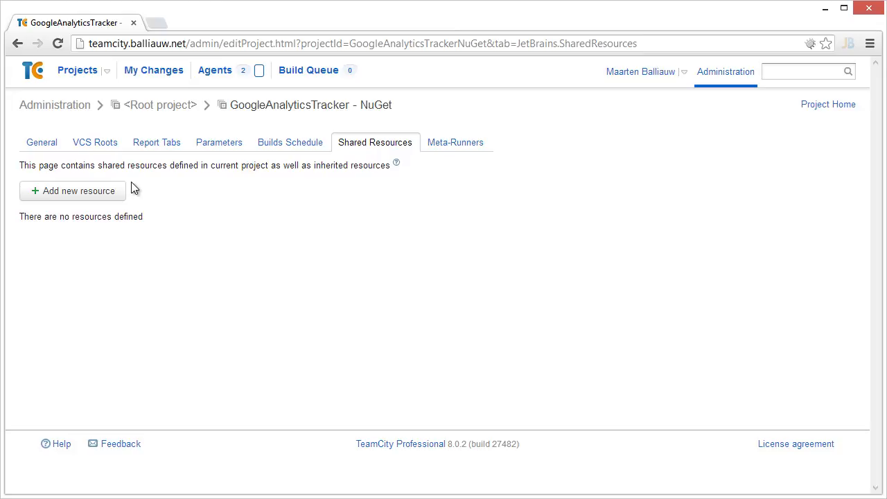
Start a new shared resource named LoadTestAgentsResource with type Resource with custom values
{"action": "left_click", "coordinate": [69, 196]}
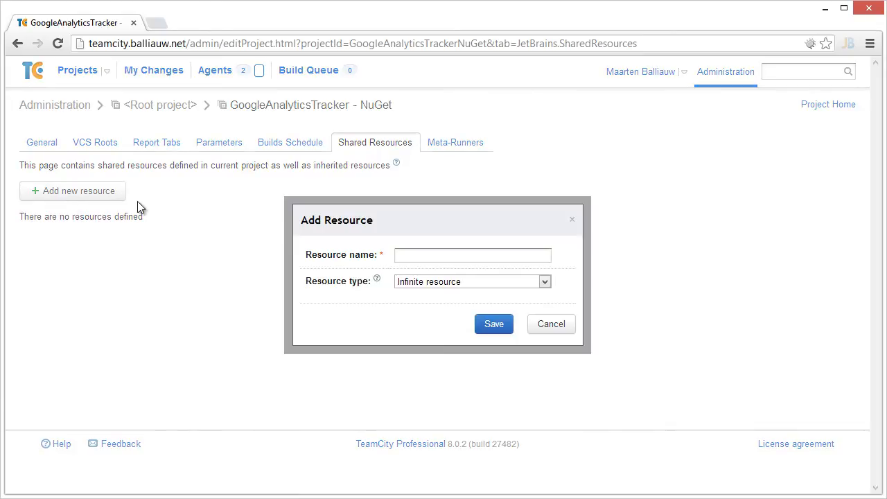
{"action": "left_click", "coordinate": [430, 259]}
{"action": "type", "text": "LoadTestAg"}
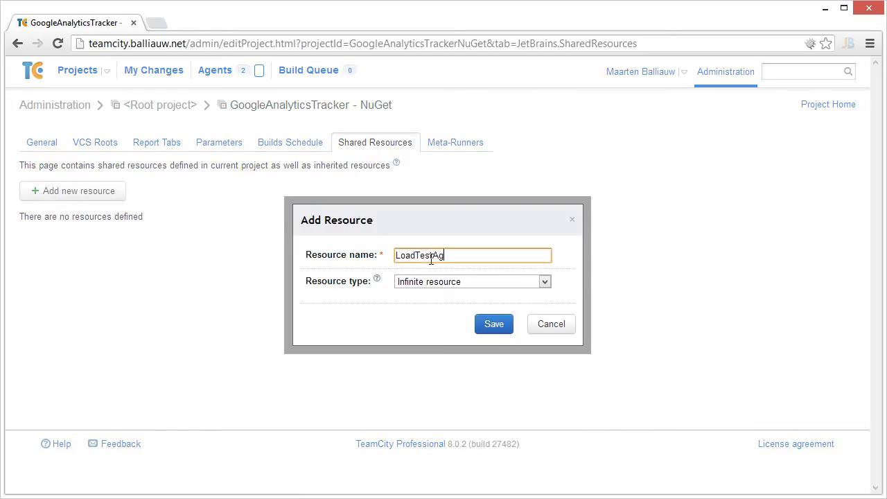
{"action": "type", "text": "entsResource"}
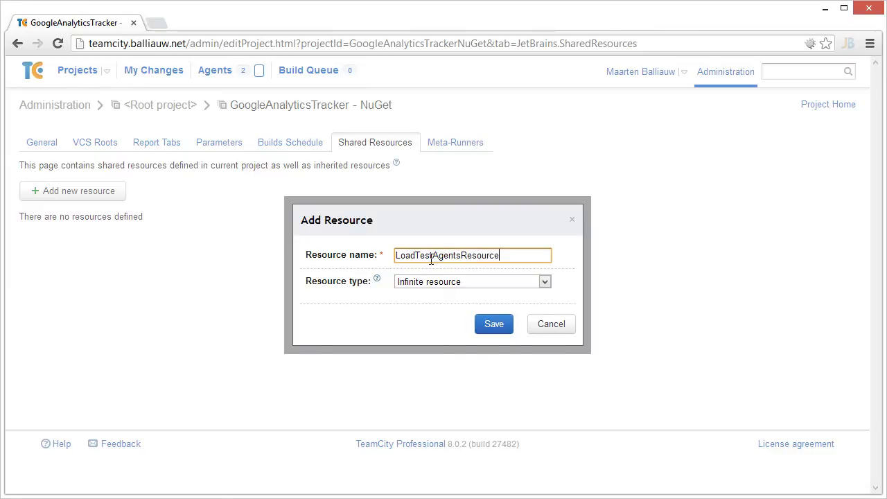
{"action": "left_click", "coordinate": [496, 282]}
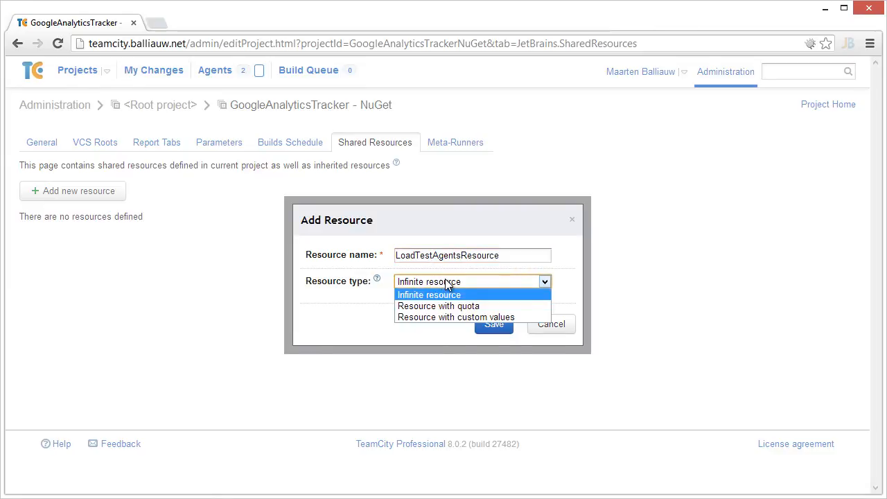
{"action": "left_click", "coordinate": [460, 316]}
{"action": "left_click", "coordinate": [454, 337]}
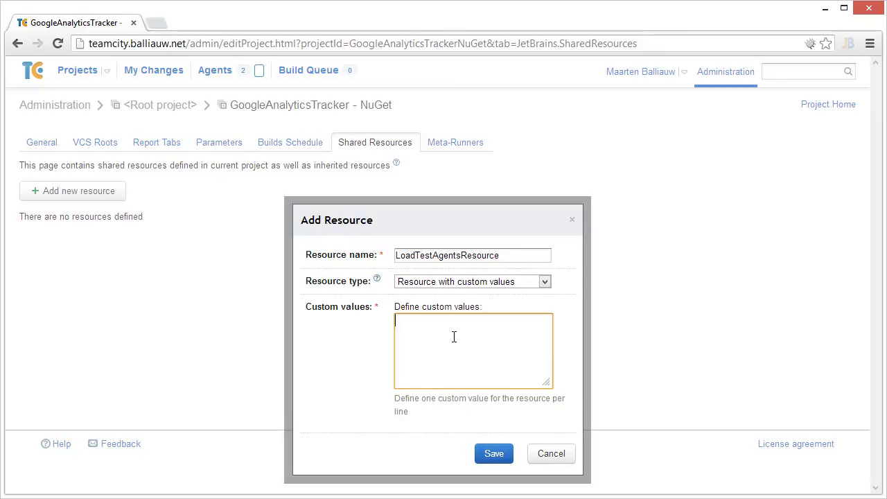
Enter custom values loadtestagent1.localdomain and loadtestagent2.localdomain, one per line, and save the resource
{"action": "type", "text": "loadtestagent1.localdomain"}
{"action": "key", "text": "Return"}
{"action": "type", "text": "l"}
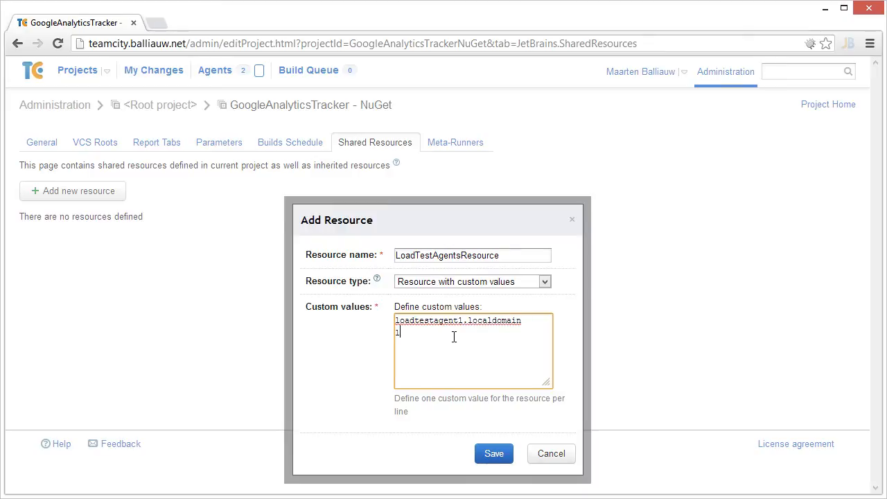
{"action": "type", "text": "oadtestagent2.localdomain"}
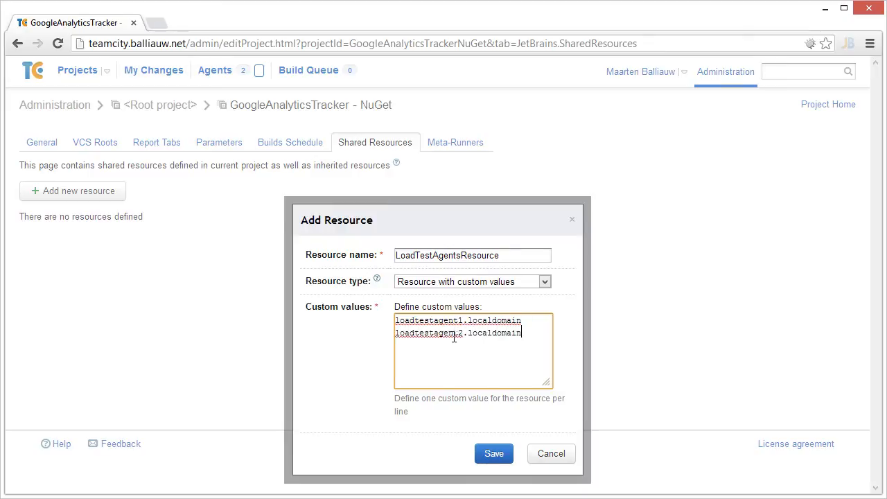
{"action": "left_click", "coordinate": [499, 455]}
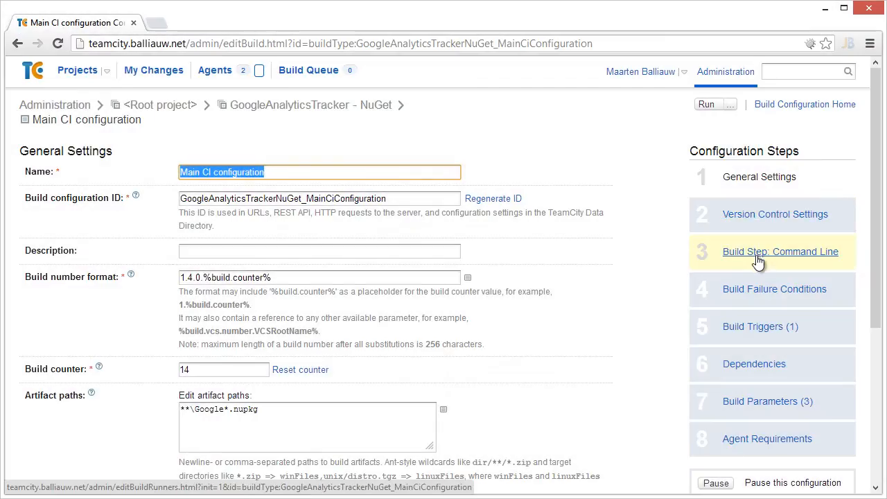
Add a Shared Resources build feature with a lock on LoadTestAgentsResource of type Lock any value, and save it
{"action": "left_click", "coordinate": [758, 256]}
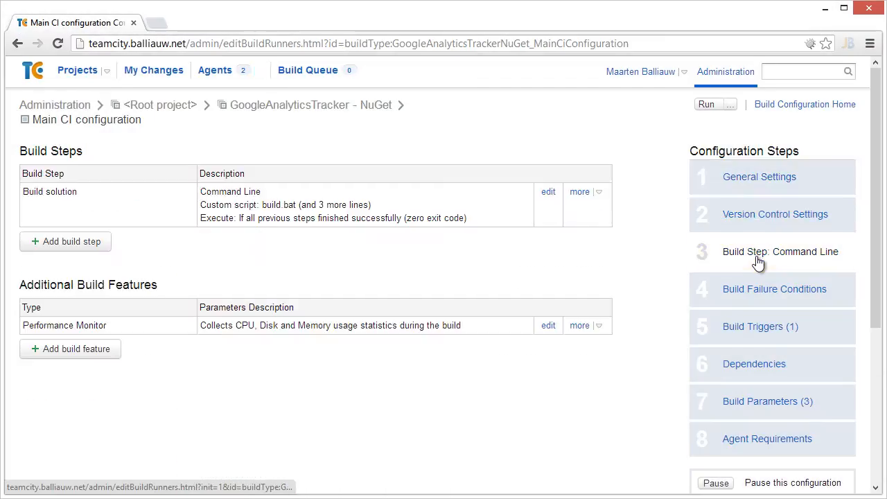
{"action": "left_click", "coordinate": [96, 347]}
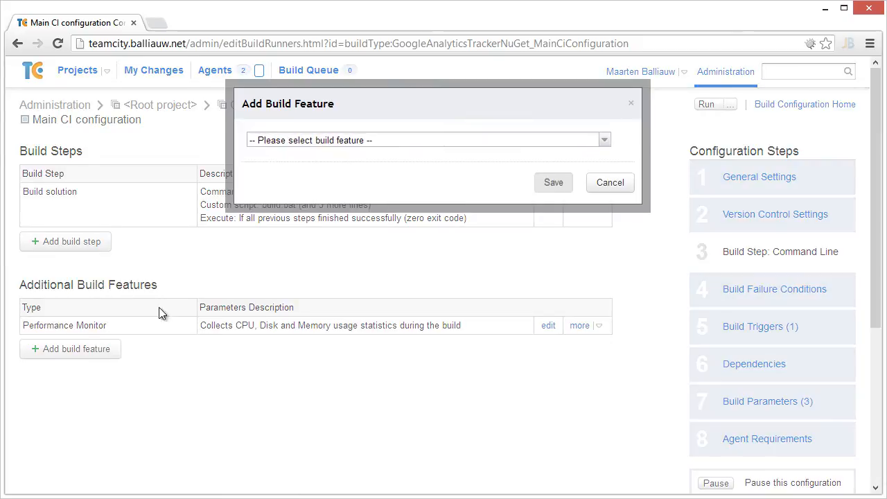
{"action": "left_click", "coordinate": [367, 140]}
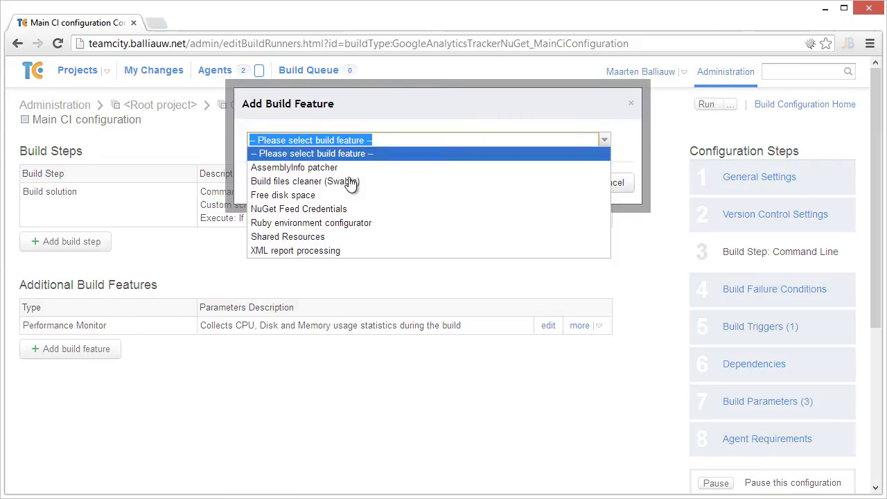
{"action": "left_click", "coordinate": [315, 236]}
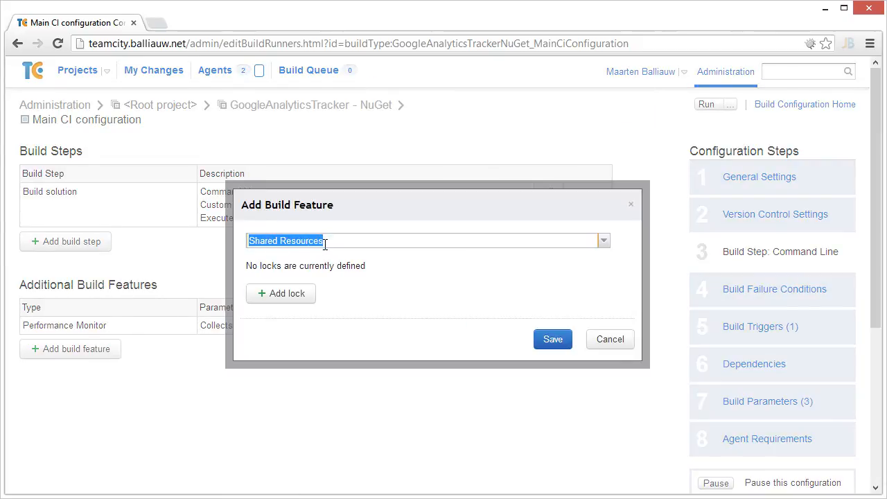
{"action": "left_click", "coordinate": [304, 288]}
{"action": "left_click", "coordinate": [458, 159]}
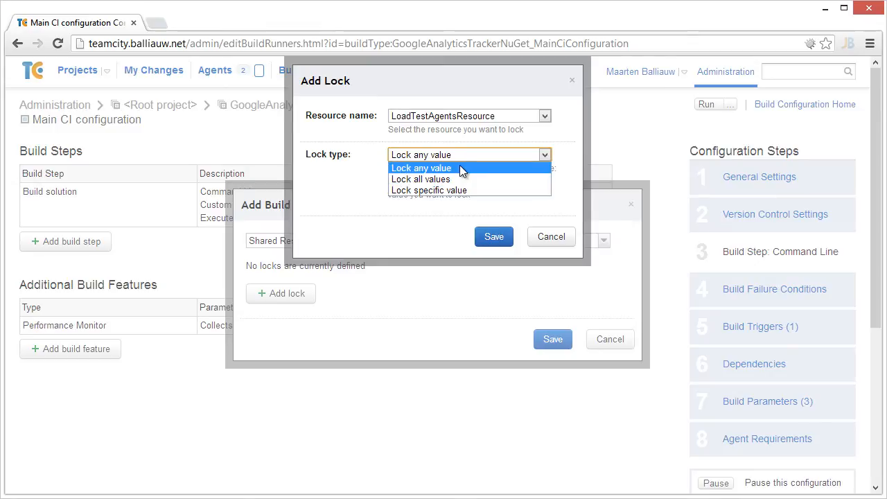
{"action": "left_click", "coordinate": [461, 169]}
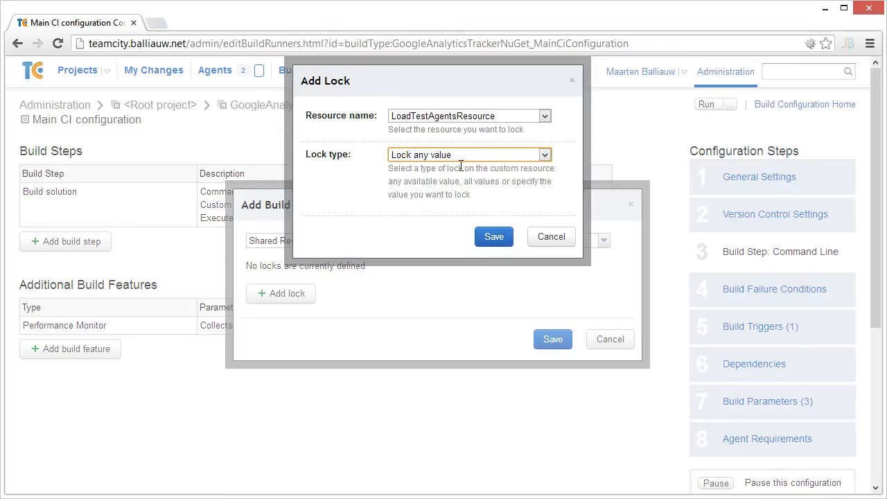
{"action": "left_click", "coordinate": [499, 241]}
{"action": "left_click", "coordinate": [545, 375]}
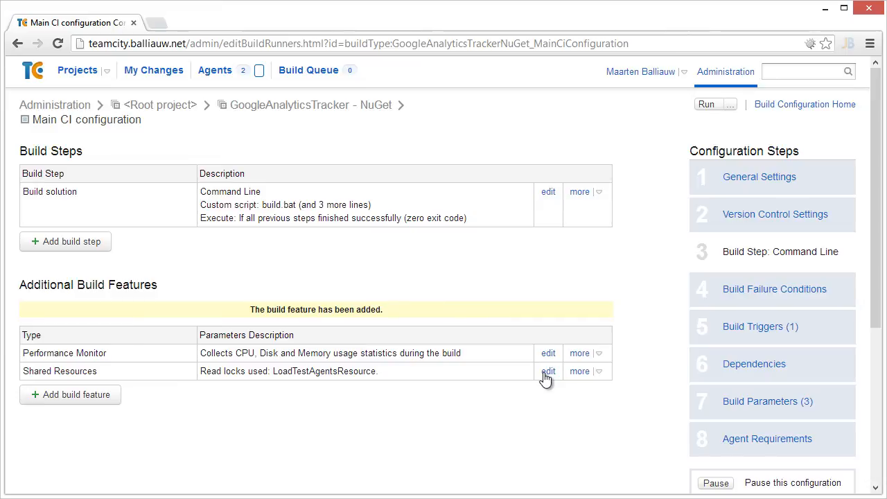
Add a new Command Line build step named Run load tests on external agent
{"action": "left_click", "coordinate": [66, 242]}
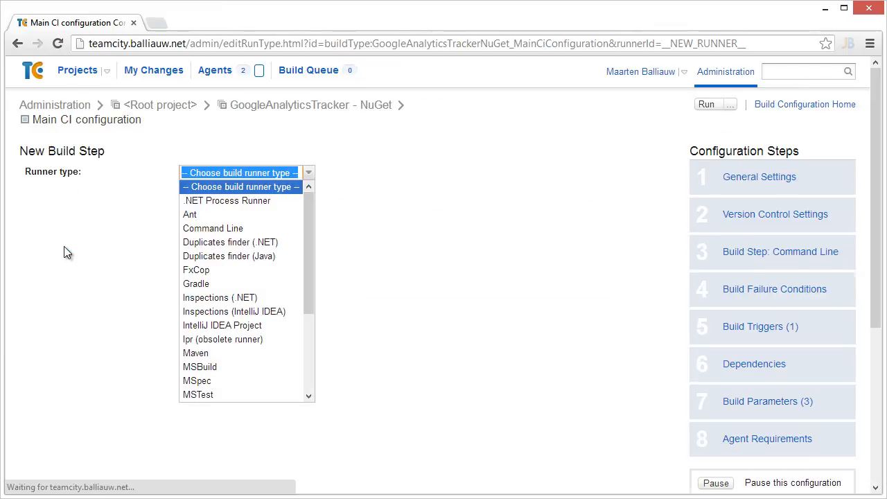
{"action": "left_click", "coordinate": [200, 232]}
{"action": "left_click", "coordinate": [213, 217]}
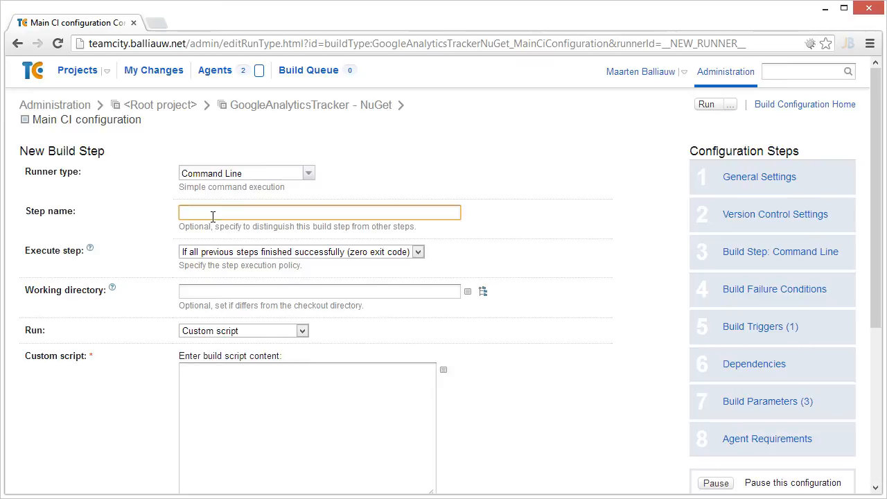
{"action": "type", "text": "Run load tests on external agent"}
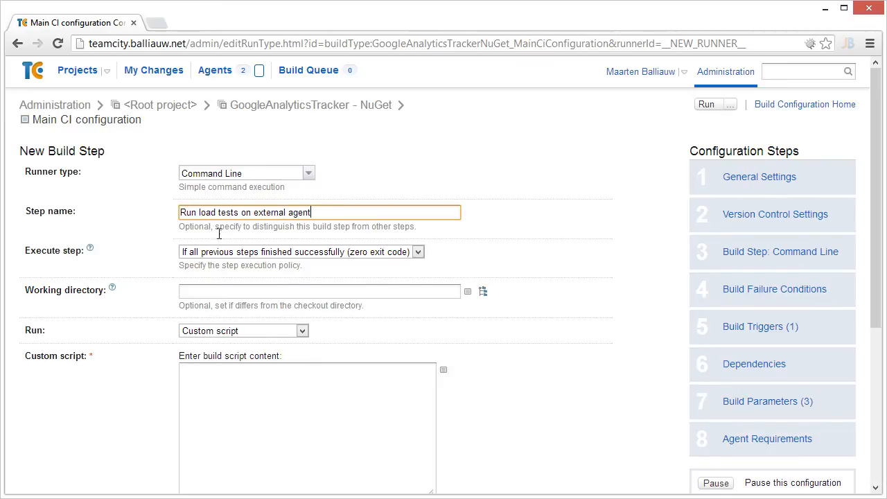
Enter the custom script echo Start running load tests... and echo Using agent: %teamcity.locks.readLock.LoadTestAgentsResource%, then save the step
{"action": "left_click", "coordinate": [237, 389]}
{"action": "type", "text": "echo Start running load tests... "}
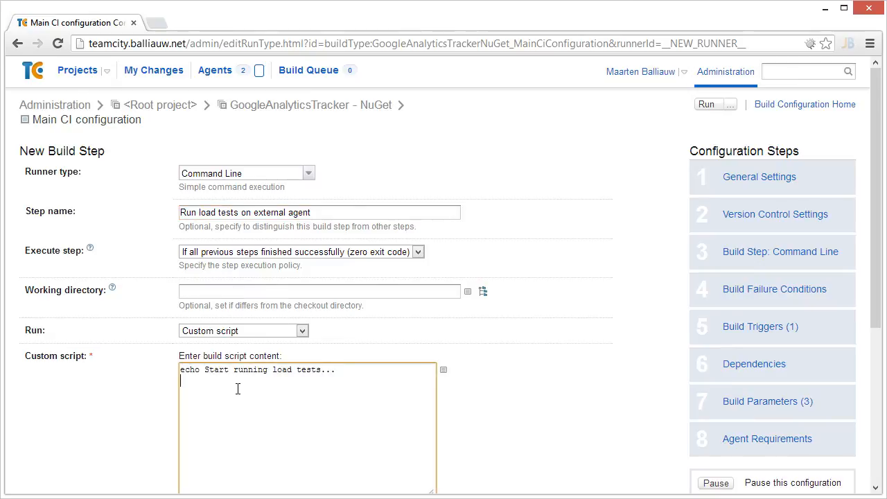
{"action": "type", "text": "echo Using agent:"}
{"action": "scroll", "coordinate": [561, 347], "scroll_direction": "down", "scroll_amount": 2}
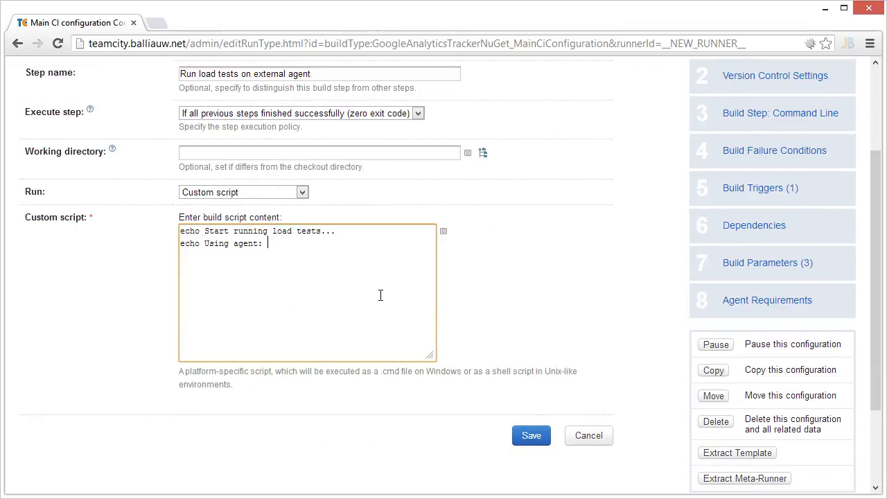
{"action": "type", "text": "%teamcity.lo"}
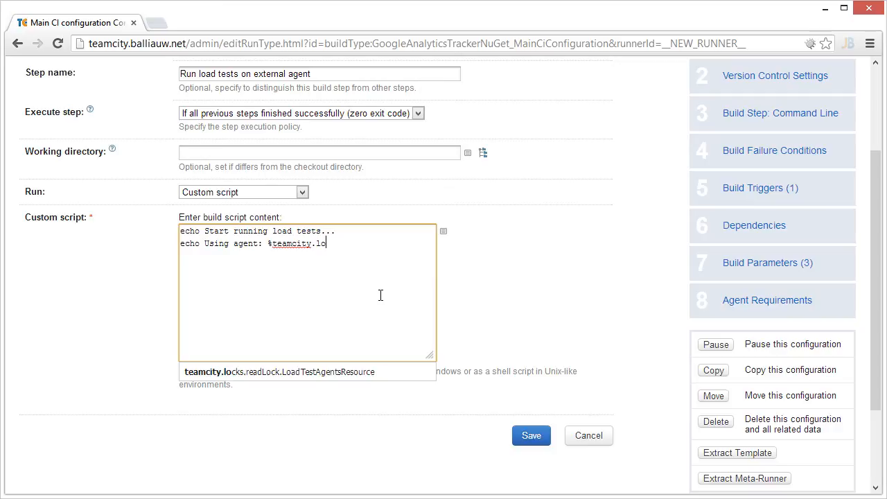
{"action": "left_click", "coordinate": [348, 372]}
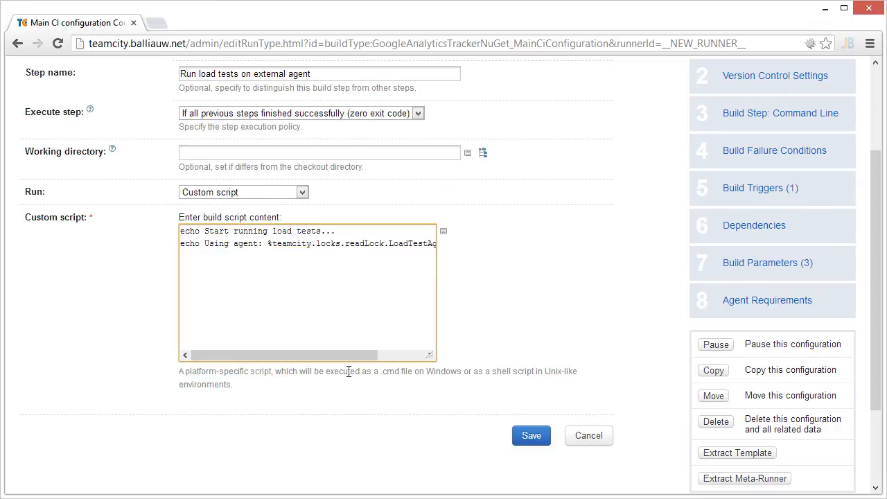
{"action": "left_click", "coordinate": [532, 435]}
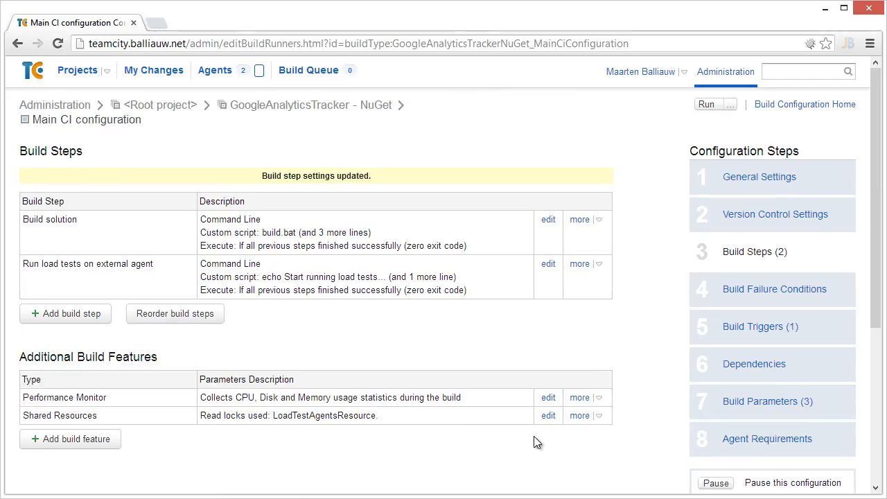
Trigger the Main CI configuration build twice from the projects overview
{"action": "left_click", "coordinate": [81, 75]}
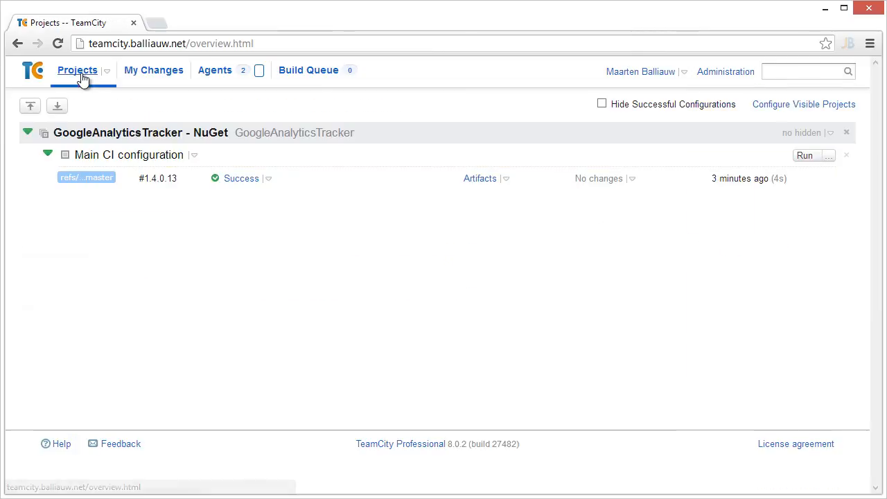
{"action": "left_click", "coordinate": [804, 158]}
{"action": "left_click", "coordinate": [804, 158]}
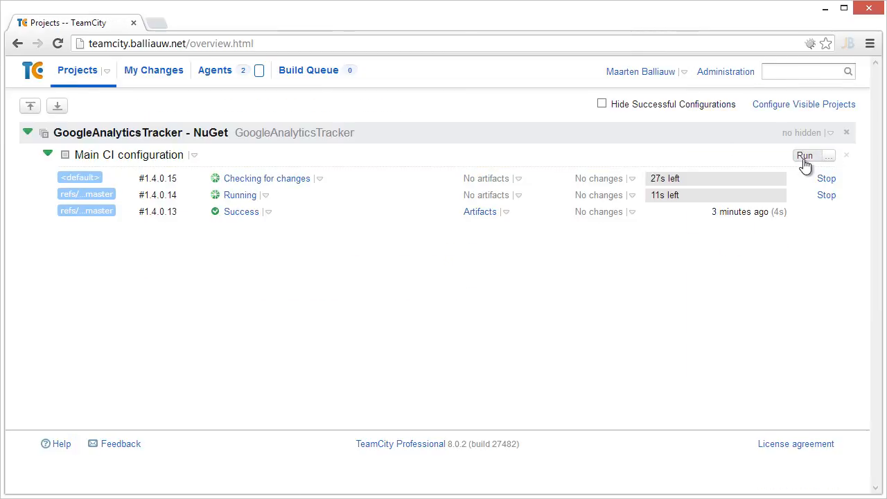
Open the tail of build #1.4.0.15's log and select the lines reporting which load test agent was used
{"action": "left_click", "coordinate": [296, 186]}
{"action": "left_click", "coordinate": [144, 134]}
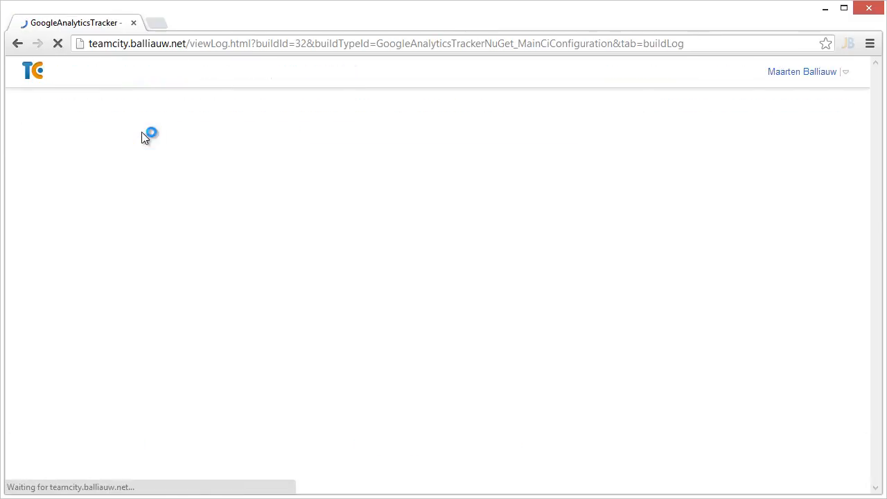
{"action": "left_click", "coordinate": [249, 178]}
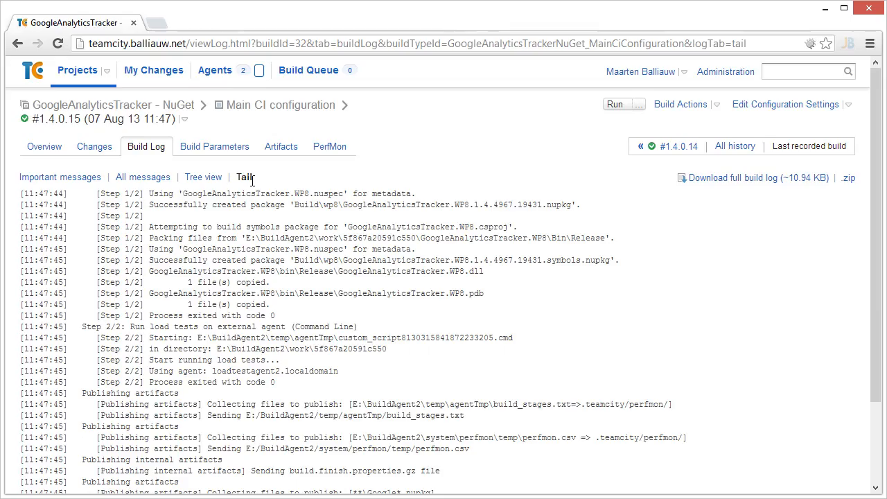
{"action": "scroll", "coordinate": [253, 187], "scroll_direction": "down", "scroll_amount": 2}
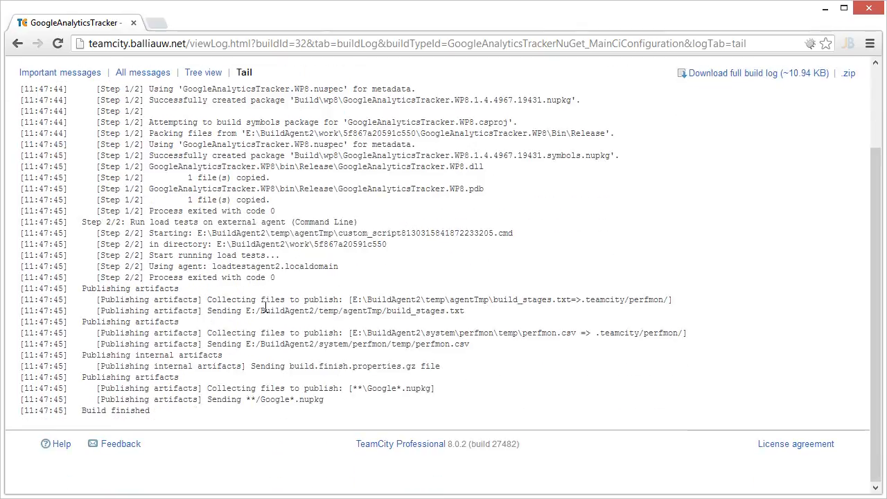
{"action": "left_click_drag", "start_coordinate": [284, 277], "coordinate": [9, 267]}
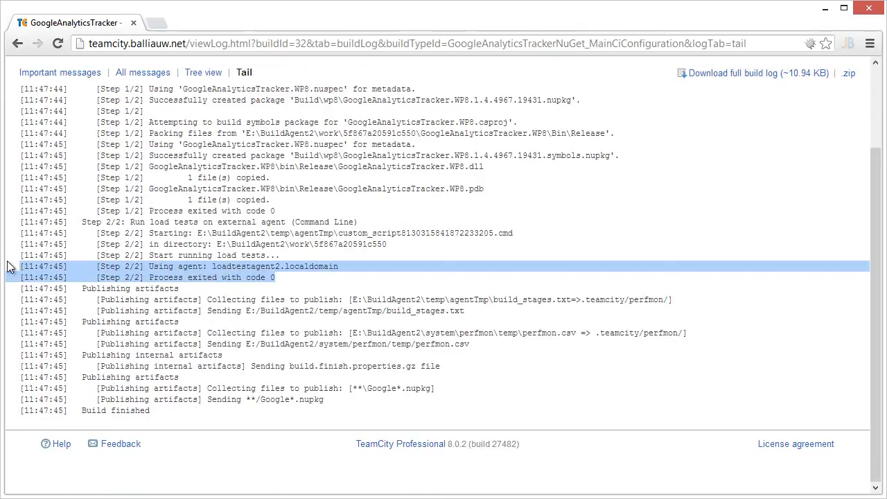